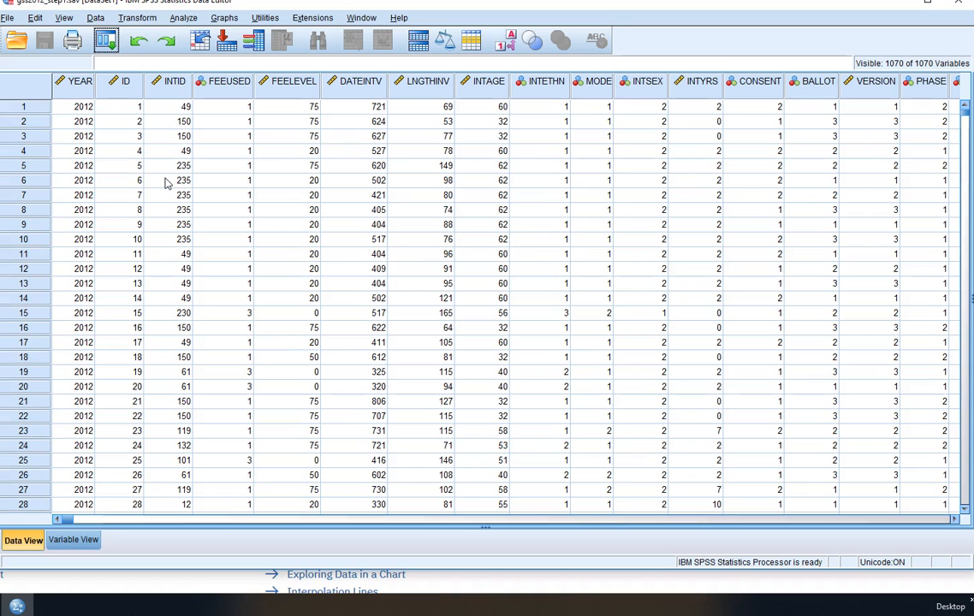
- Run Explore on AGE with both statistics and plots, including stem-and-leaf, histogram and normality plots with tests
{"action": "left_click", "coordinate": [156, 179]}
{"action": "left_click", "coordinate": [182, 18]}
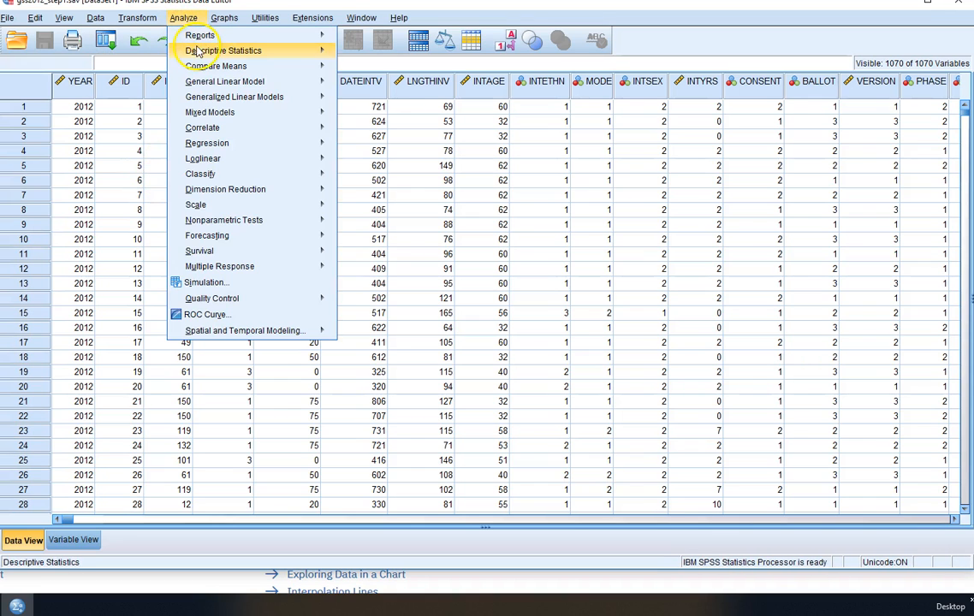
{"action": "left_click", "coordinate": [196, 51]}
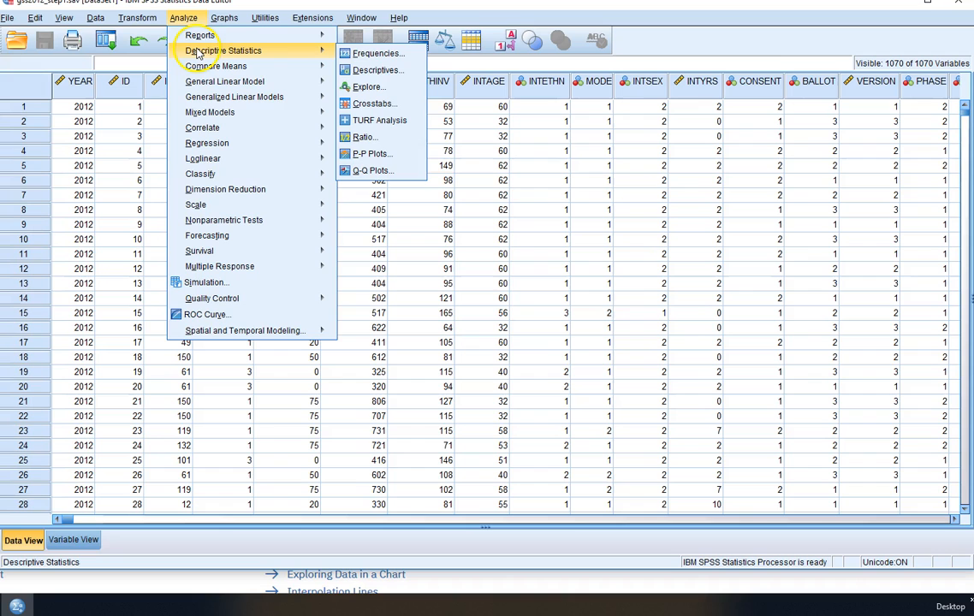
{"action": "left_click", "coordinate": [372, 86]}
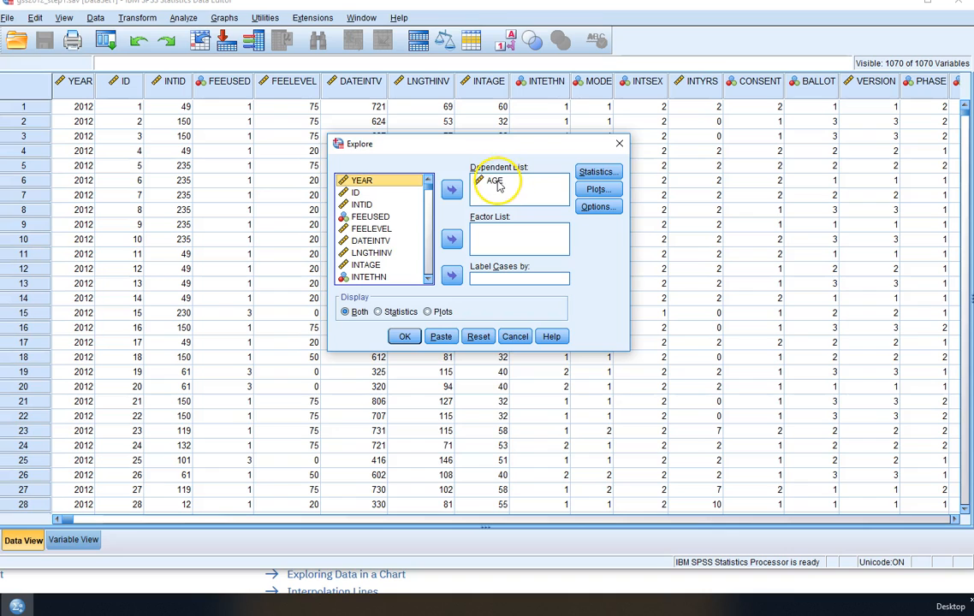
{"action": "left_click", "coordinate": [598, 190]}
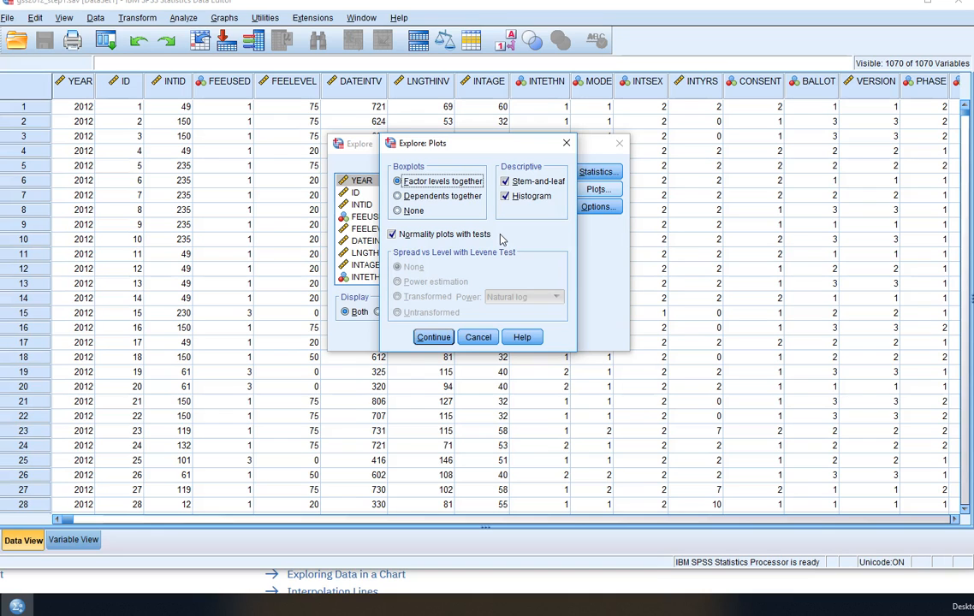
{"action": "left_click", "coordinate": [435, 338]}
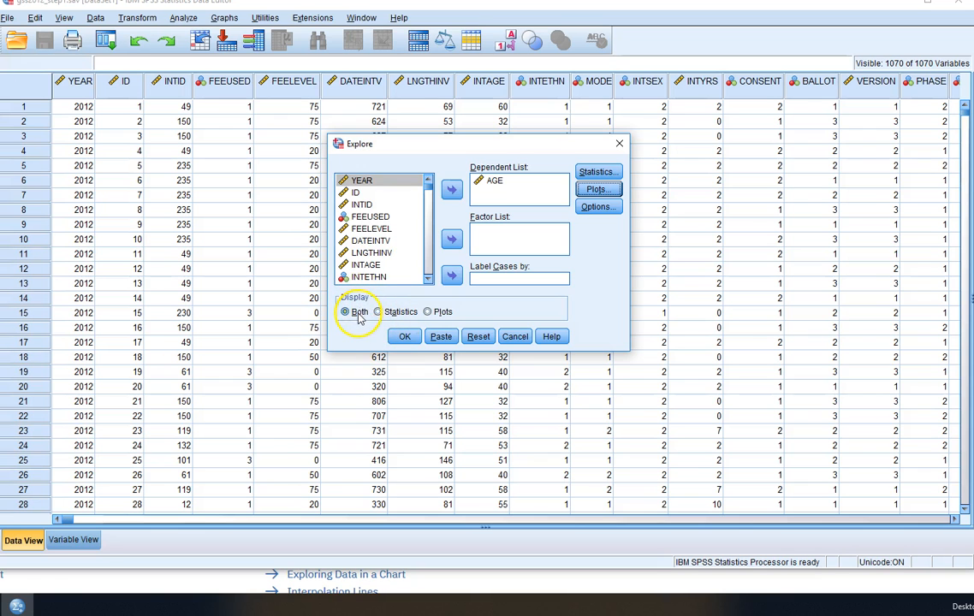
{"action": "left_click", "coordinate": [410, 338]}
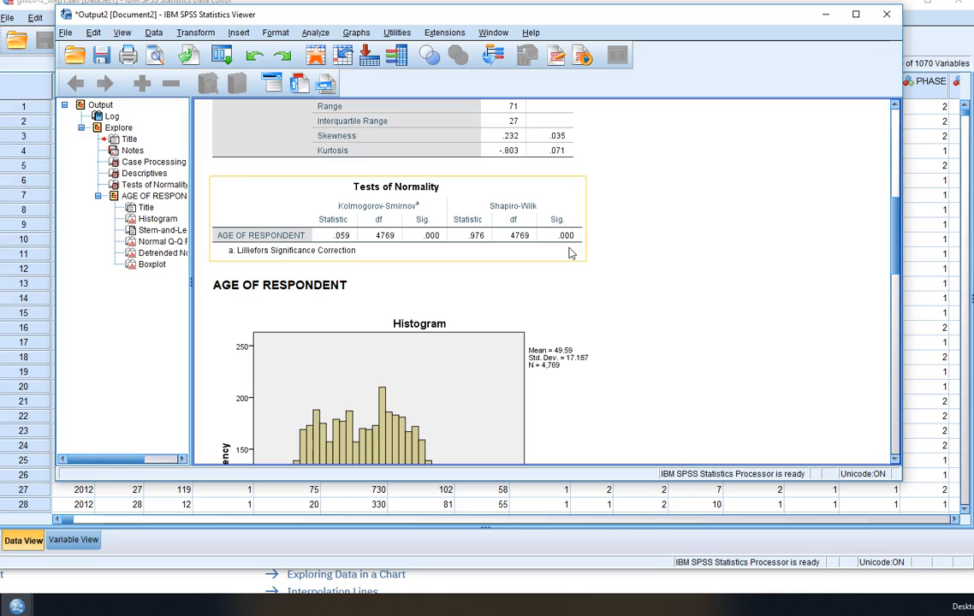
- Examine the Explore output for AGE OF RESPONDENT, covering the normality tests, histogram, stem-and-leaf plot, Q-Q plots, boxplot and descriptives
{"action": "scroll", "coordinate": [569, 252], "scroll_direction": "down", "scroll_amount": 3}
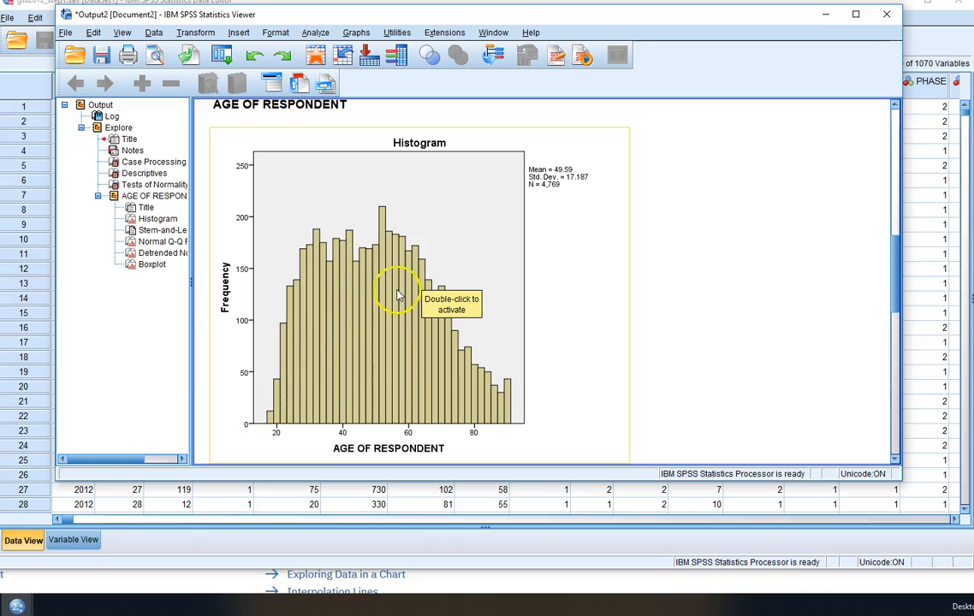
{"action": "scroll", "coordinate": [407, 333], "scroll_direction": "down", "scroll_amount": 5}
{"action": "scroll", "coordinate": [409, 336], "scroll_direction": "down", "scroll_amount": 2}
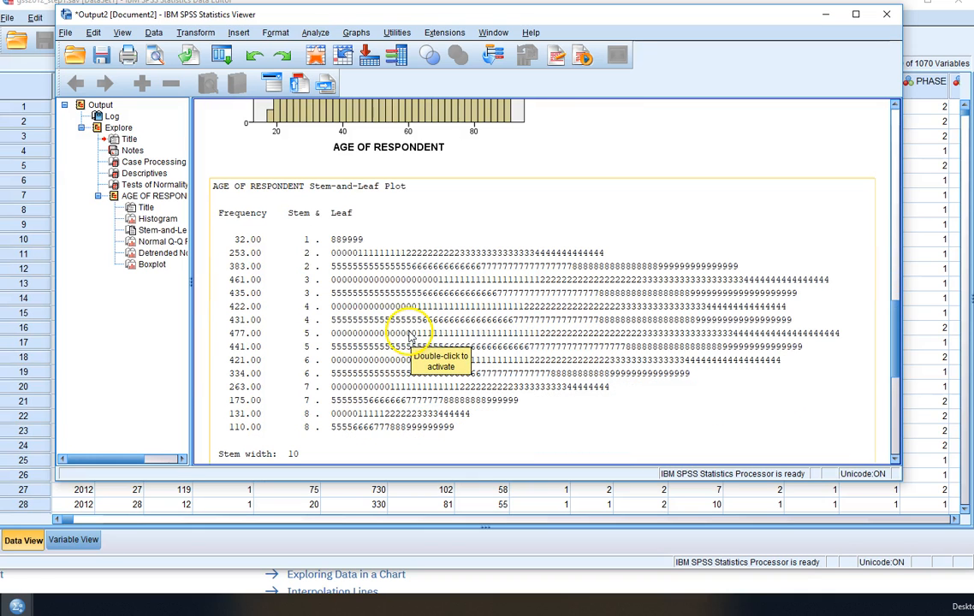
{"action": "scroll", "coordinate": [409, 334], "scroll_direction": "down", "scroll_amount": 10}
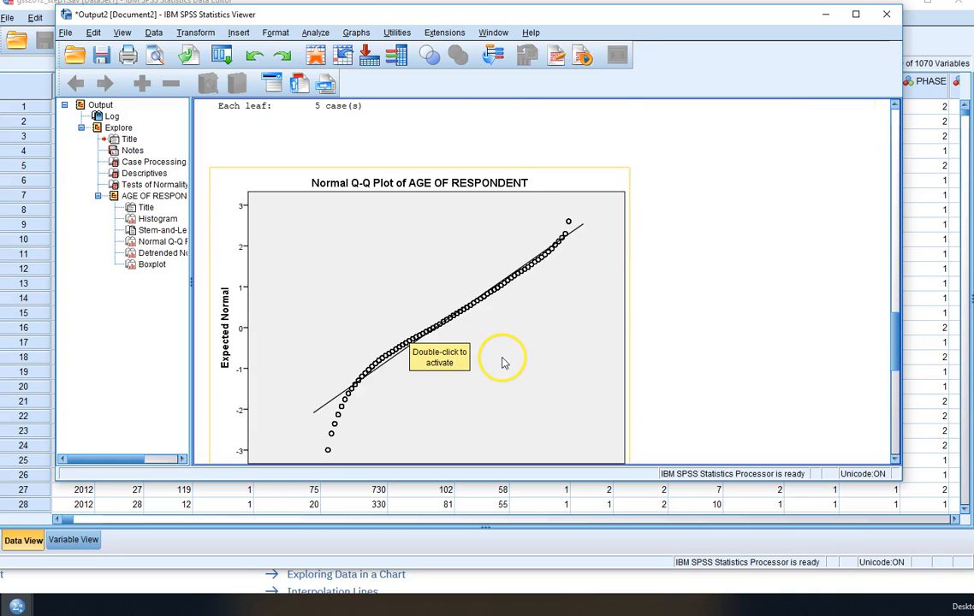
{"action": "scroll", "coordinate": [504, 362], "scroll_direction": "down", "scroll_amount": 2}
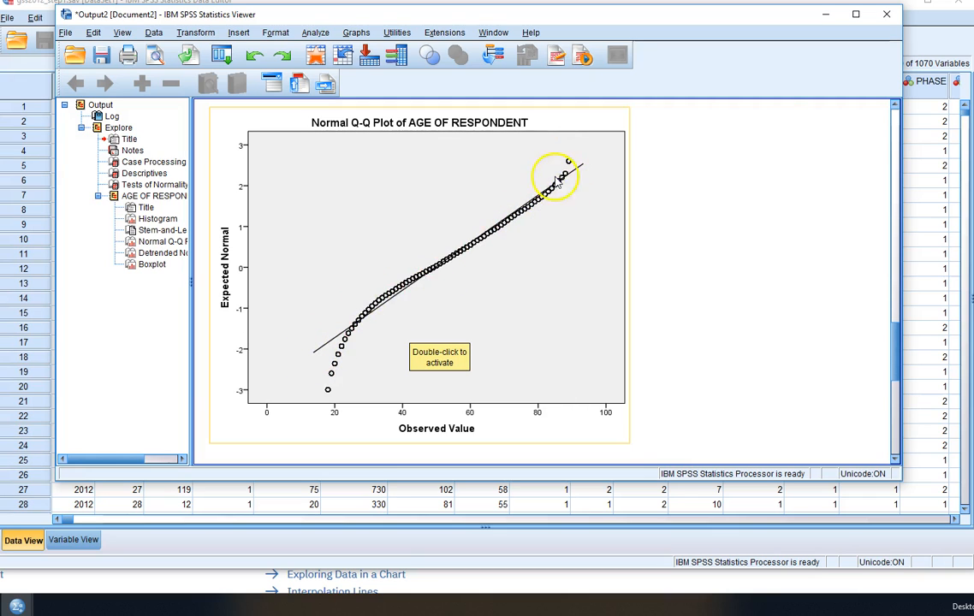
{"action": "scroll", "coordinate": [484, 291], "scroll_direction": "down", "scroll_amount": 10}
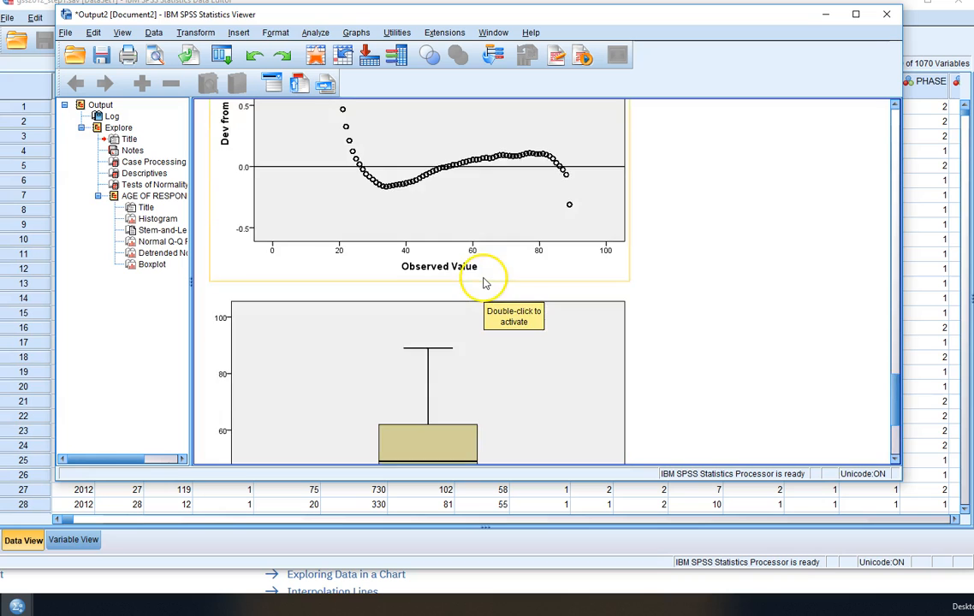
{"action": "scroll", "coordinate": [483, 283], "scroll_direction": "up", "scroll_amount": 7}
{"action": "scroll", "coordinate": [484, 282], "scroll_direction": "up", "scroll_amount": 15}
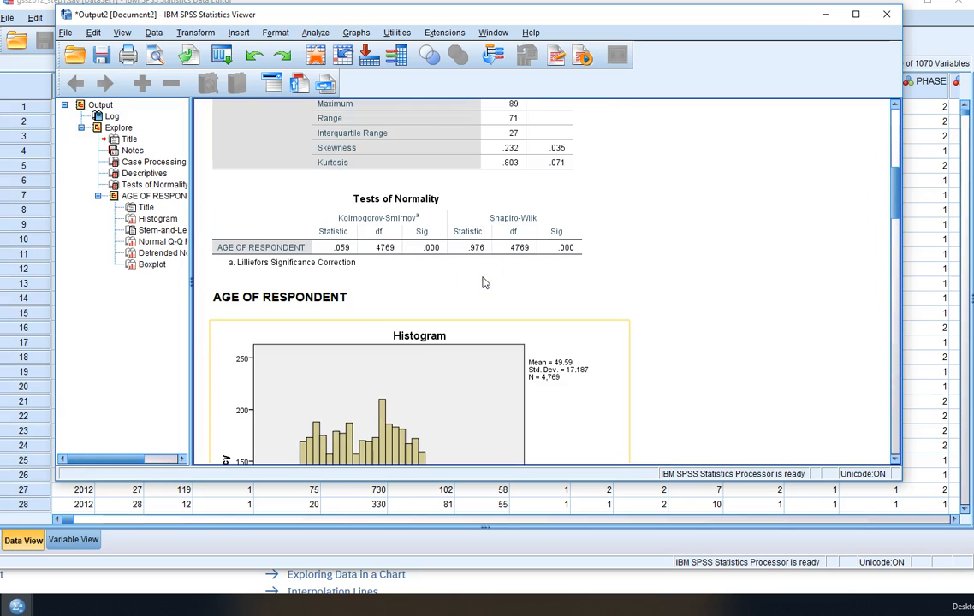
{"action": "scroll", "coordinate": [495, 283], "scroll_direction": "up", "scroll_amount": 5}
{"action": "left_click", "coordinate": [495, 287]}
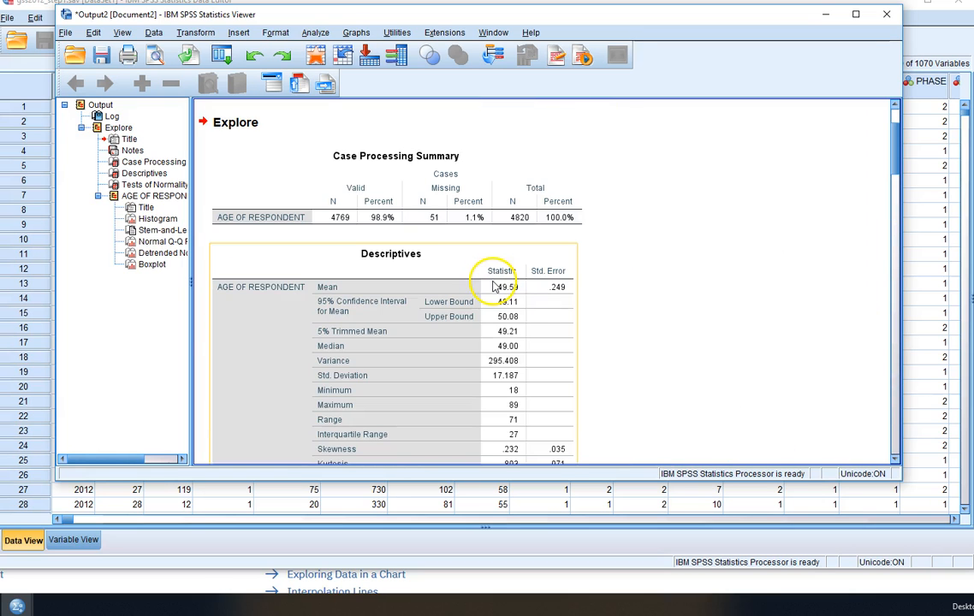
{"action": "left_click", "coordinate": [668, 314]}
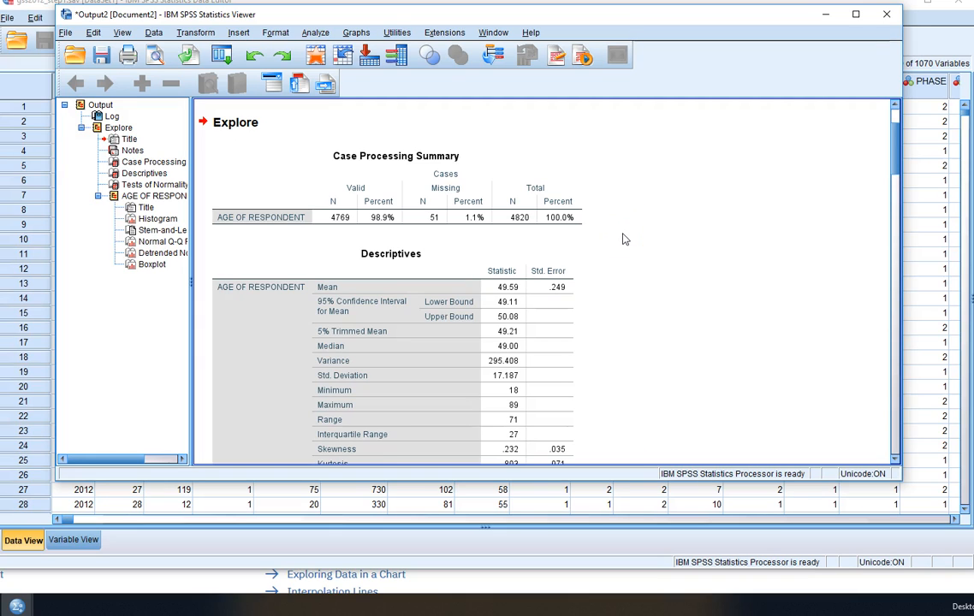
{"action": "scroll", "coordinate": [616, 241], "scroll_direction": "down", "scroll_amount": 10}
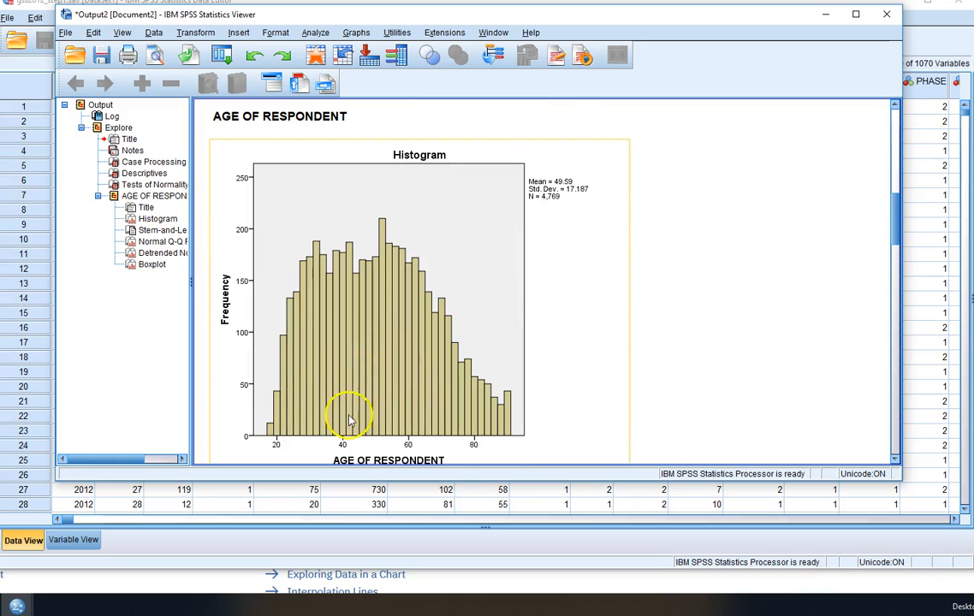
{"action": "scroll", "coordinate": [568, 315], "scroll_direction": "up", "scroll_amount": 12}
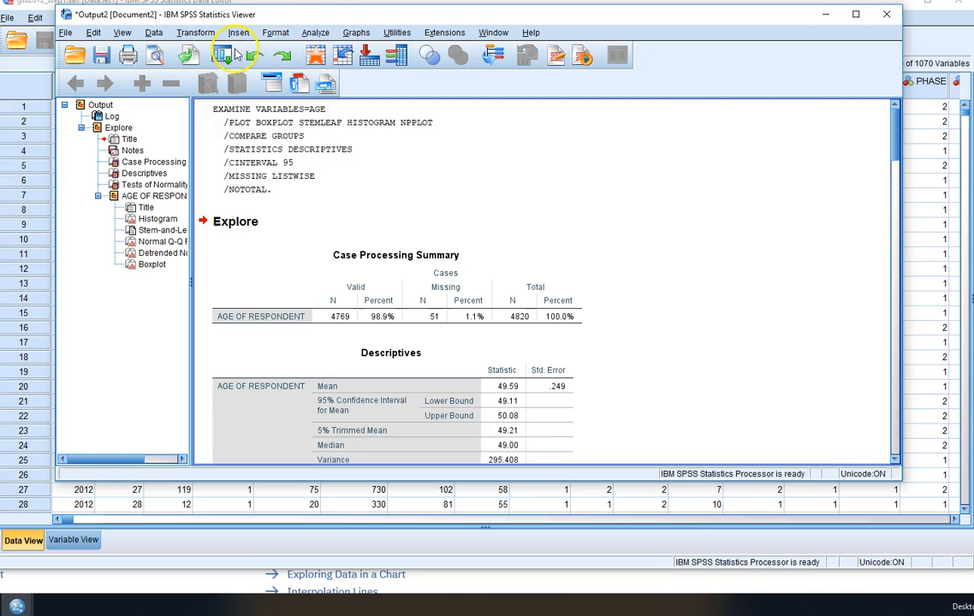
- Open the Chart Builder, clear the existing chart definition and bring up the Histogram gallery
{"action": "left_click", "coordinate": [358, 33]}
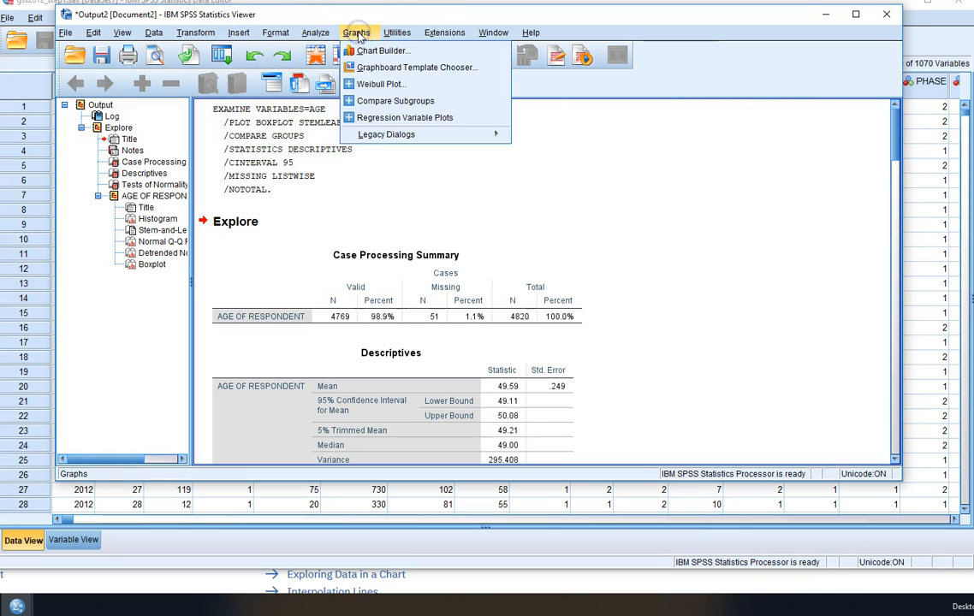
{"action": "left_click", "coordinate": [357, 51]}
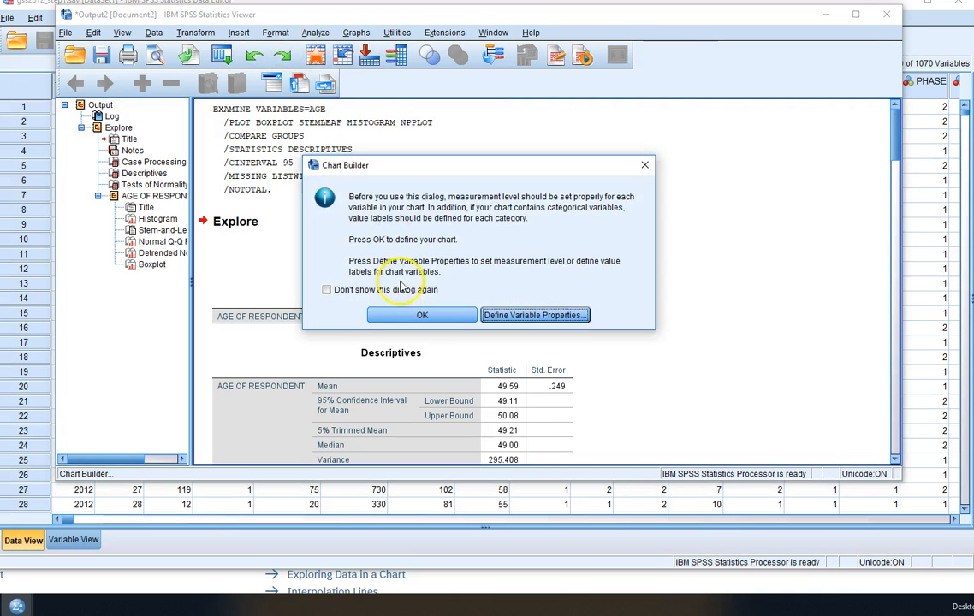
{"action": "left_click", "coordinate": [440, 317]}
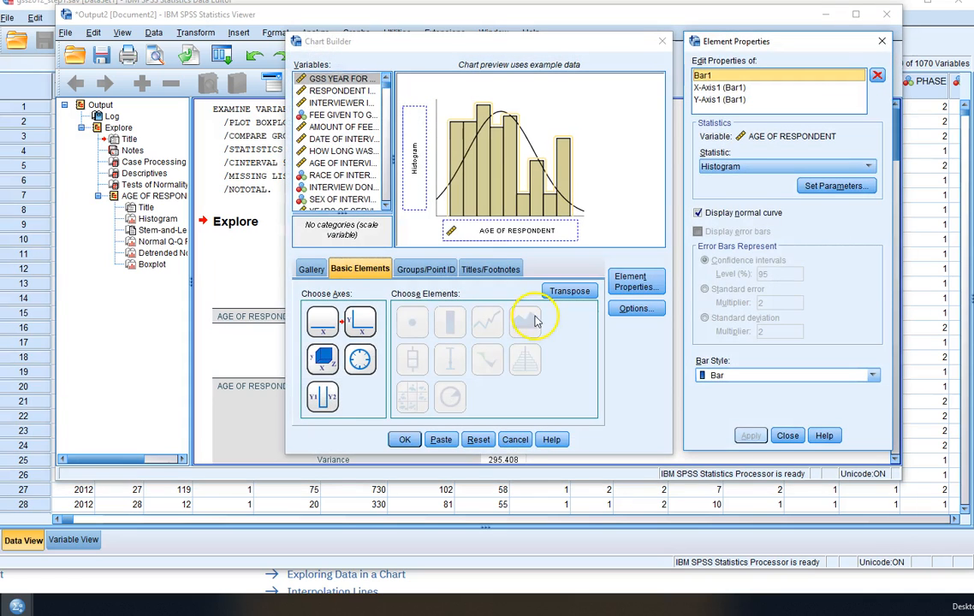
{"action": "left_click", "coordinate": [478, 439]}
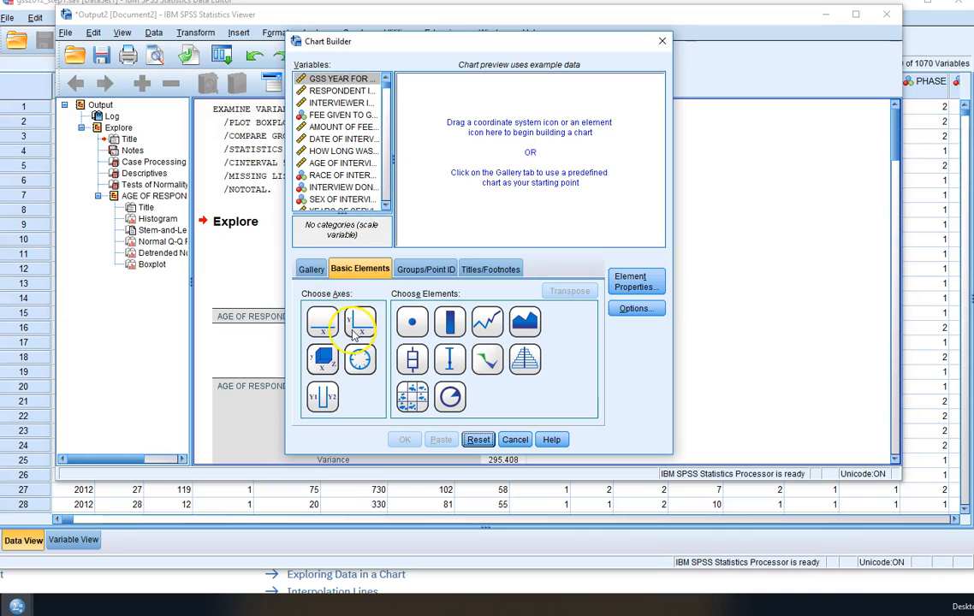
{"action": "left_click", "coordinate": [317, 269]}
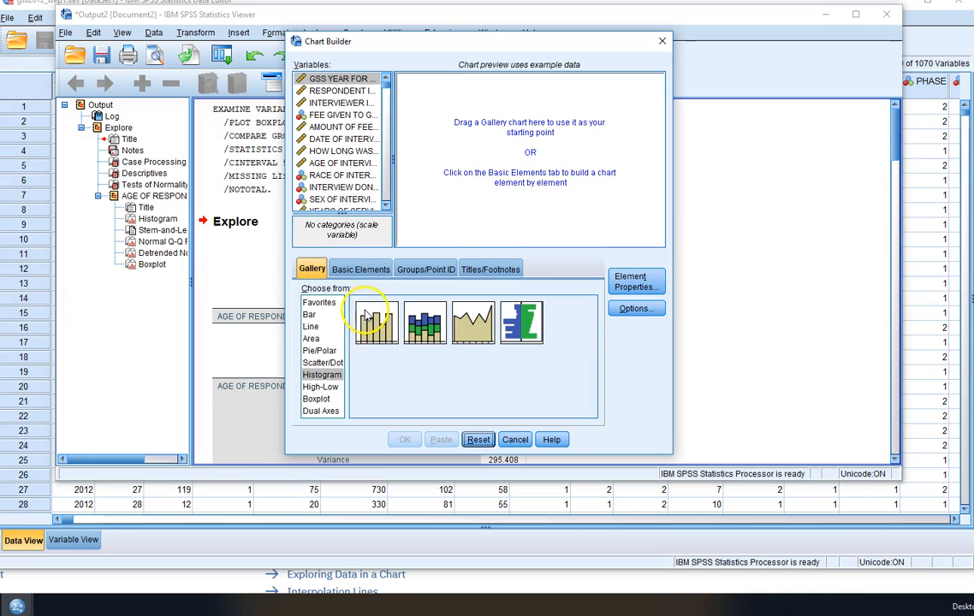
{"action": "left_click", "coordinate": [316, 374]}
{"action": "left_click", "coordinate": [310, 270]}
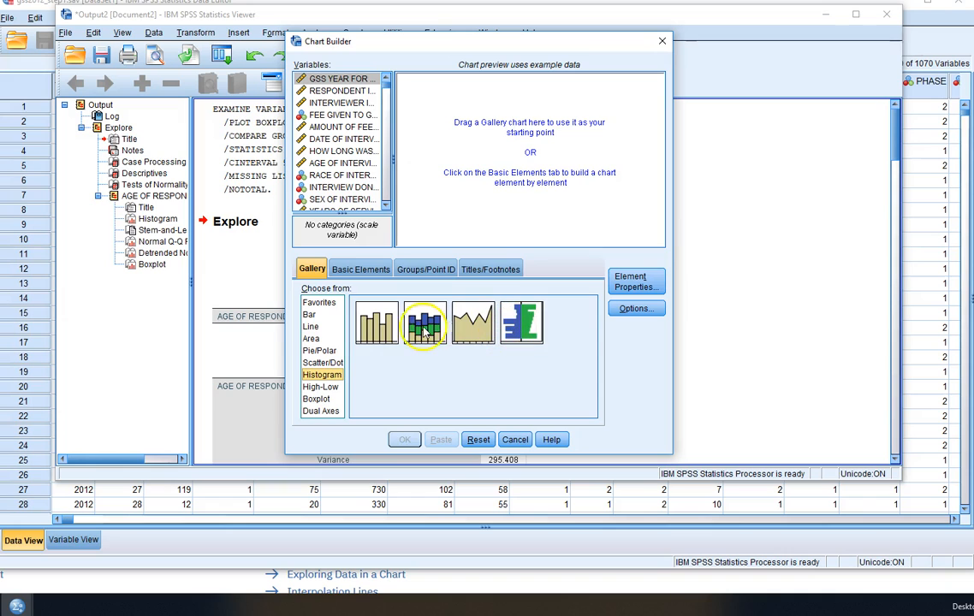
- Add a simple histogram to the chart canvas and assign AGE OF RESPONDENT to its x-axis
{"action": "left_click_drag", "start_coordinate": [376, 332], "coordinate": [523, 176]}
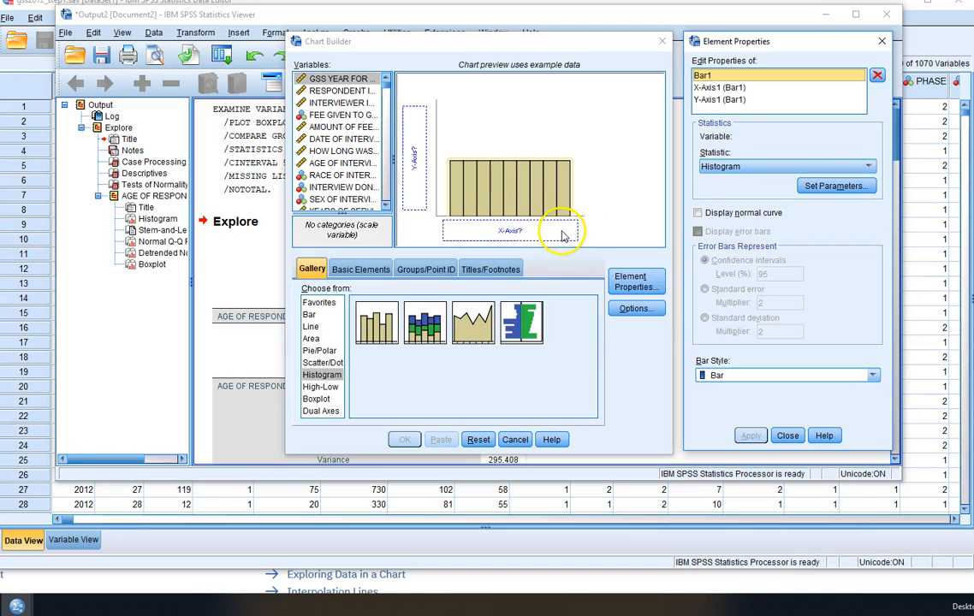
{"action": "left_click", "coordinate": [384, 205]}
{"action": "left_click_drag", "start_coordinate": [384, 206], "coordinate": [385, 205]}
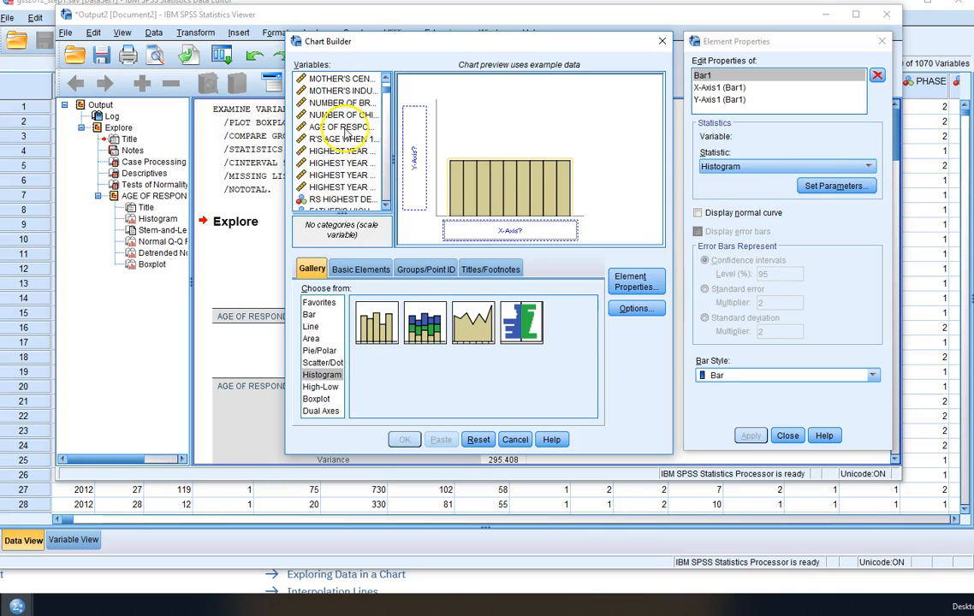
{"action": "left_click_drag", "start_coordinate": [345, 128], "coordinate": [500, 231]}
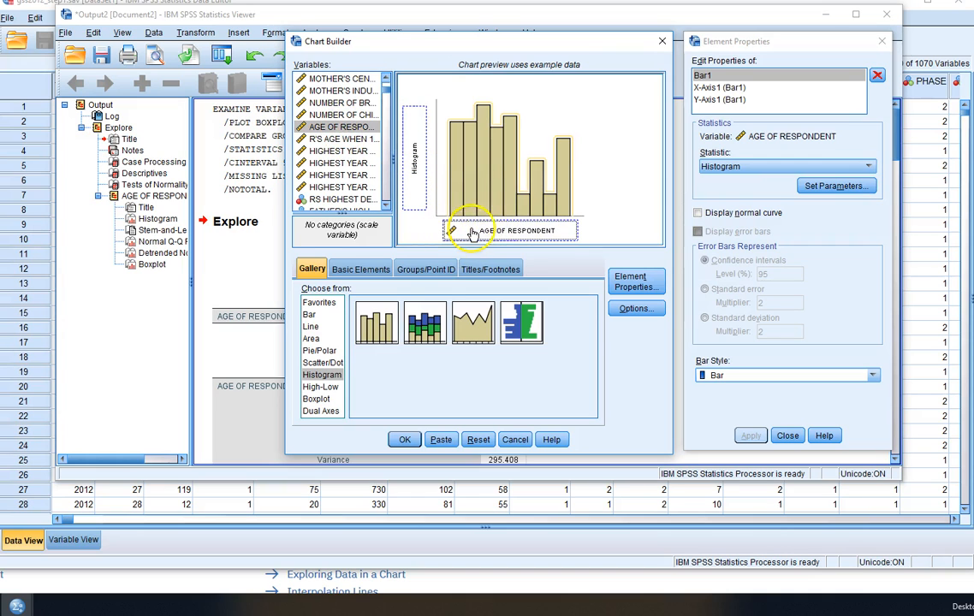
- Try to generate the AGE OF RESPONDENT histogram with the normal curve displayed, and check the resulting chart
{"action": "left_click", "coordinate": [697, 214]}
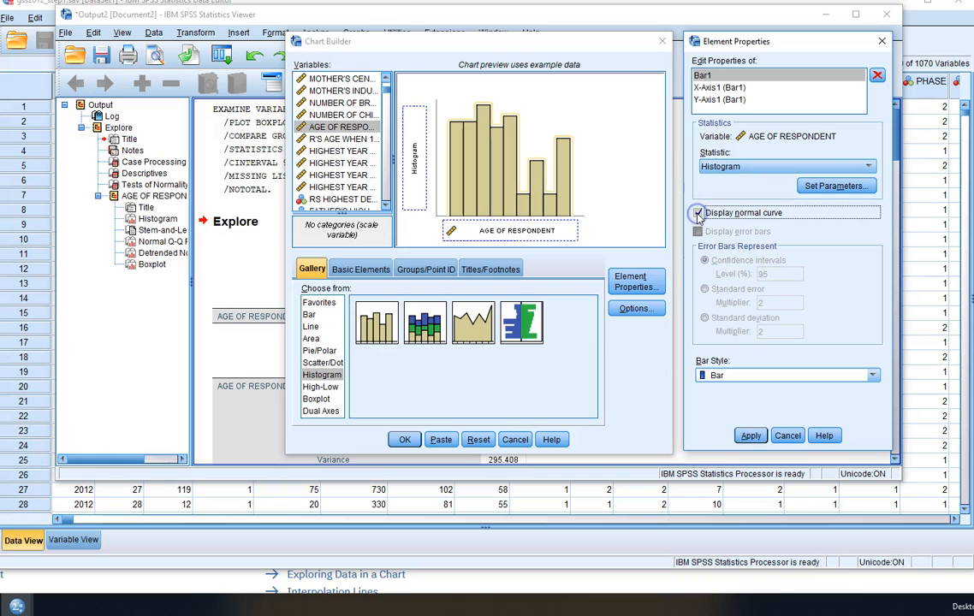
{"action": "left_click", "coordinate": [404, 439]}
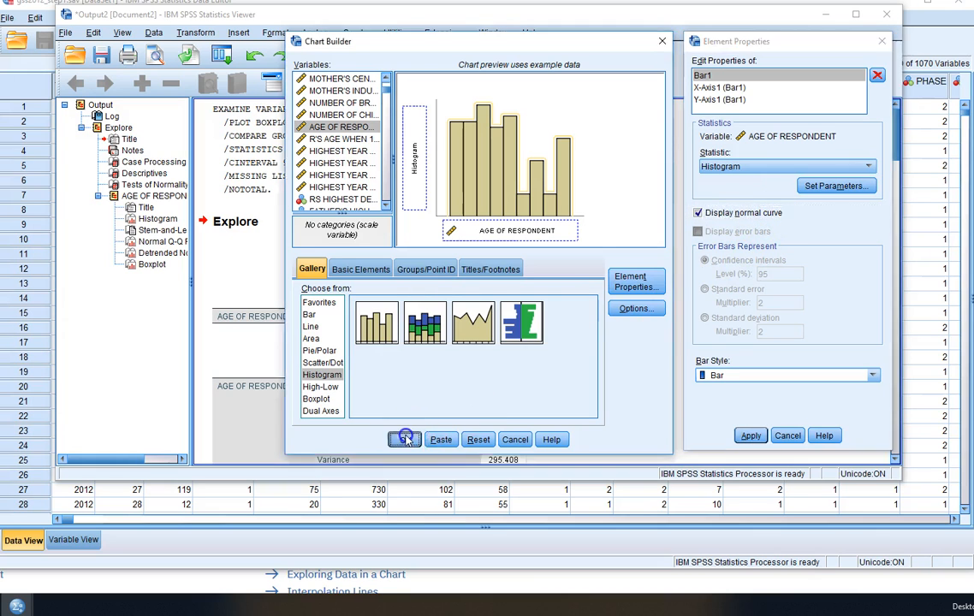
{"action": "scroll", "coordinate": [541, 371], "scroll_direction": "down", "scroll_amount": 3}
{"action": "scroll", "coordinate": [541, 370], "scroll_direction": "down", "scroll_amount": 1}
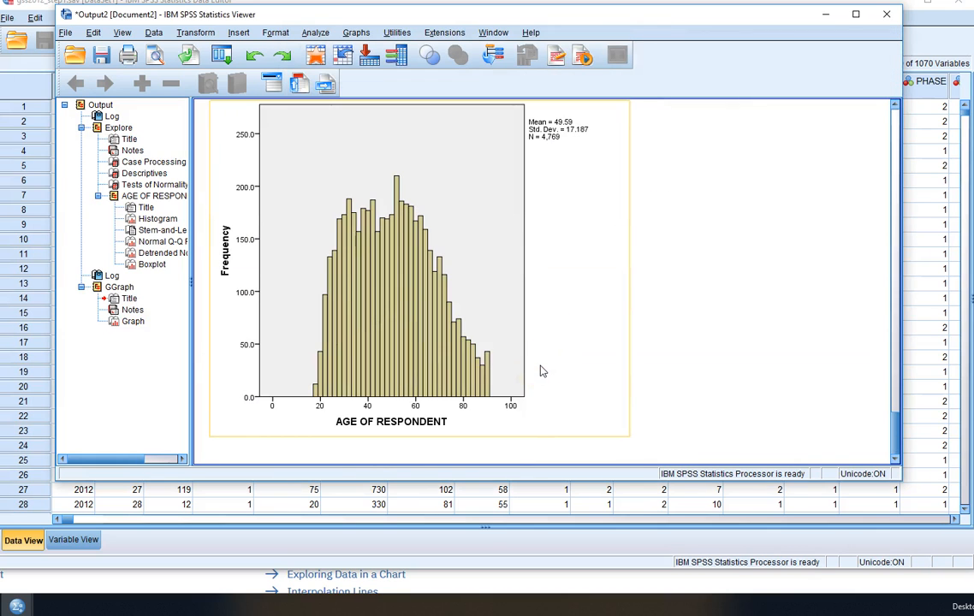
{"action": "scroll", "coordinate": [541, 370], "scroll_direction": "up", "scroll_amount": 3}
{"action": "scroll", "coordinate": [541, 371], "scroll_direction": "down", "scroll_amount": 3}
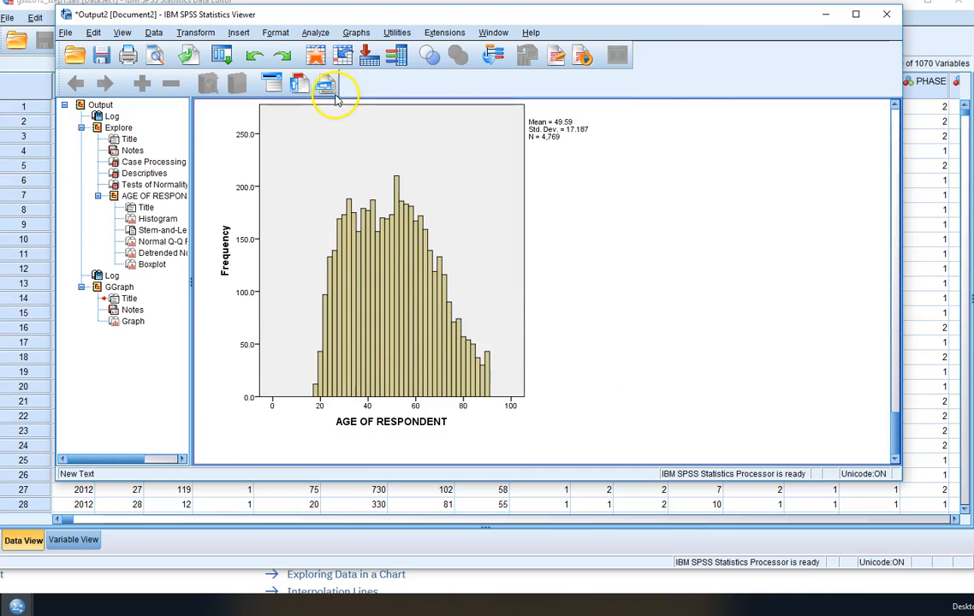
- Reopen the Chart Builder, apply the normal curve to the histogram bars, and generate the AGE OF RESPONDENT chart again
{"action": "left_click", "coordinate": [317, 33]}
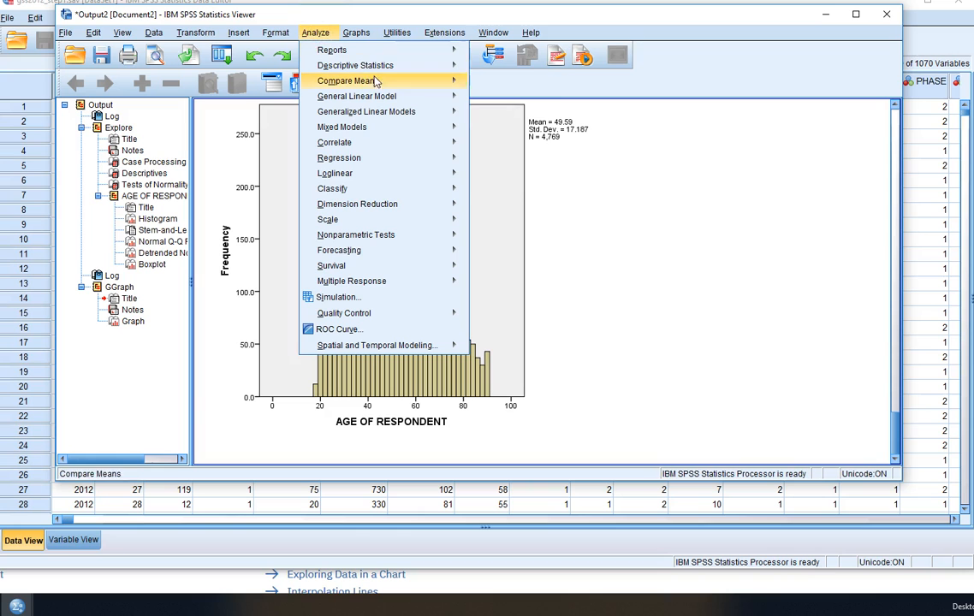
{"action": "mouse_move", "coordinate": [373, 67]}
{"action": "mouse_move", "coordinate": [356, 33]}
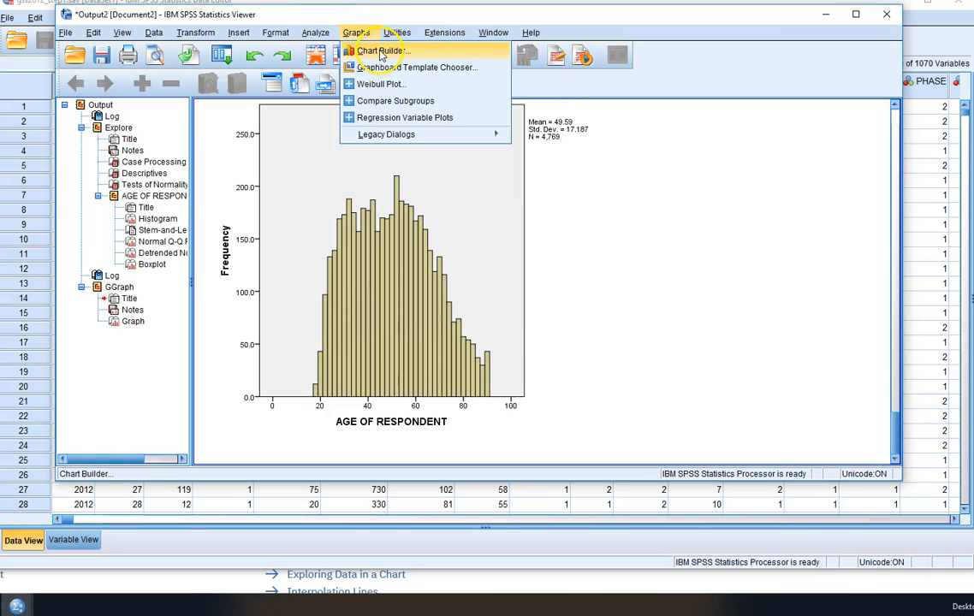
{"action": "left_click", "coordinate": [342, 50]}
{"action": "left_click", "coordinate": [420, 312]}
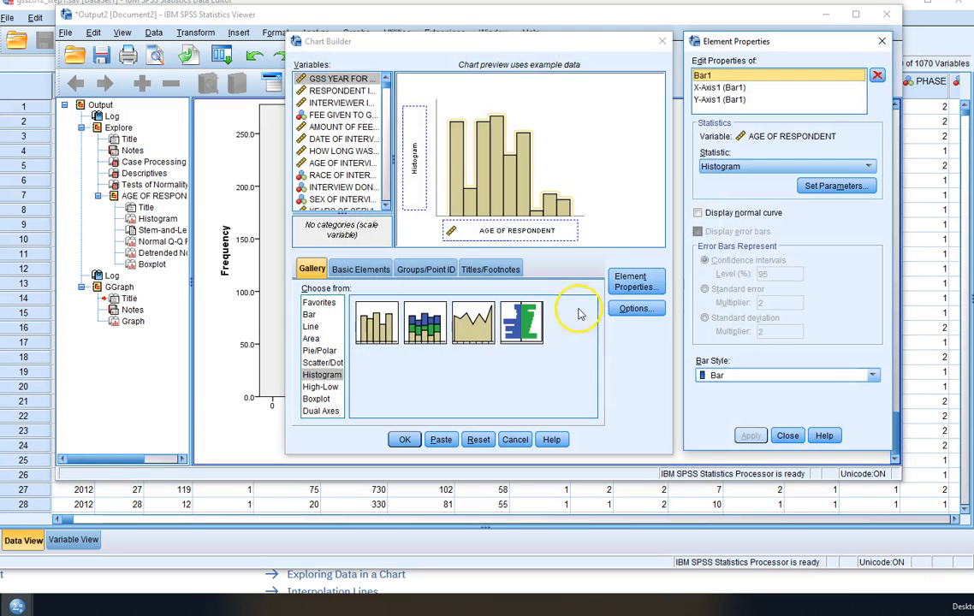
{"action": "left_click", "coordinate": [698, 214]}
{"action": "left_click", "coordinate": [751, 436]}
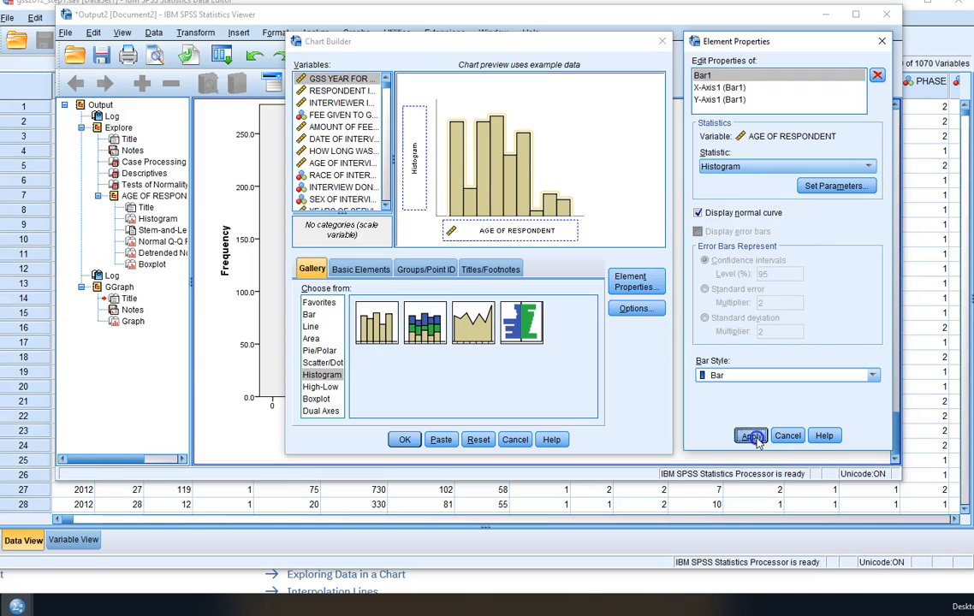
{"action": "left_click", "coordinate": [405, 439]}
{"action": "scroll", "coordinate": [440, 393], "scroll_direction": "down", "scroll_amount": 5}
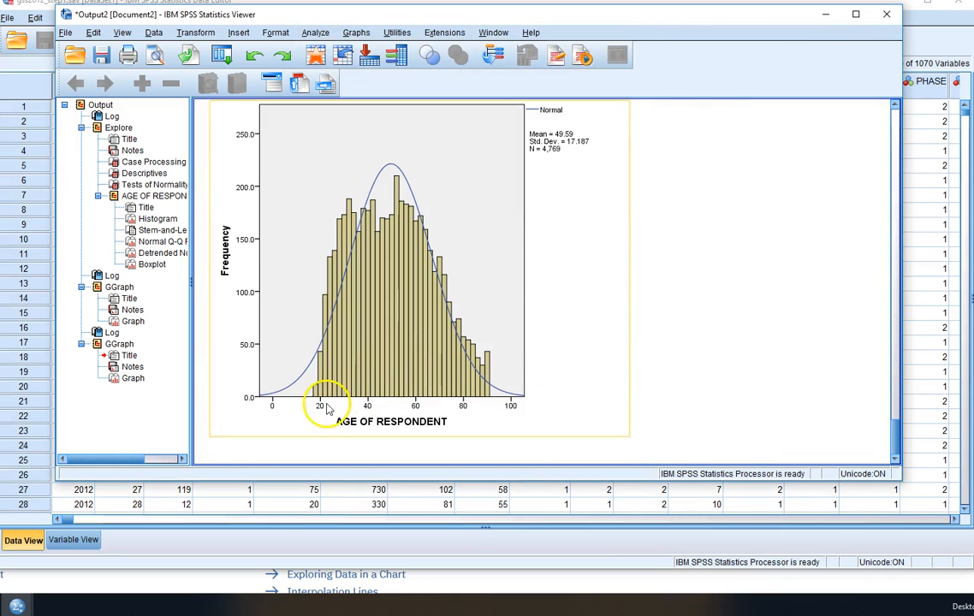